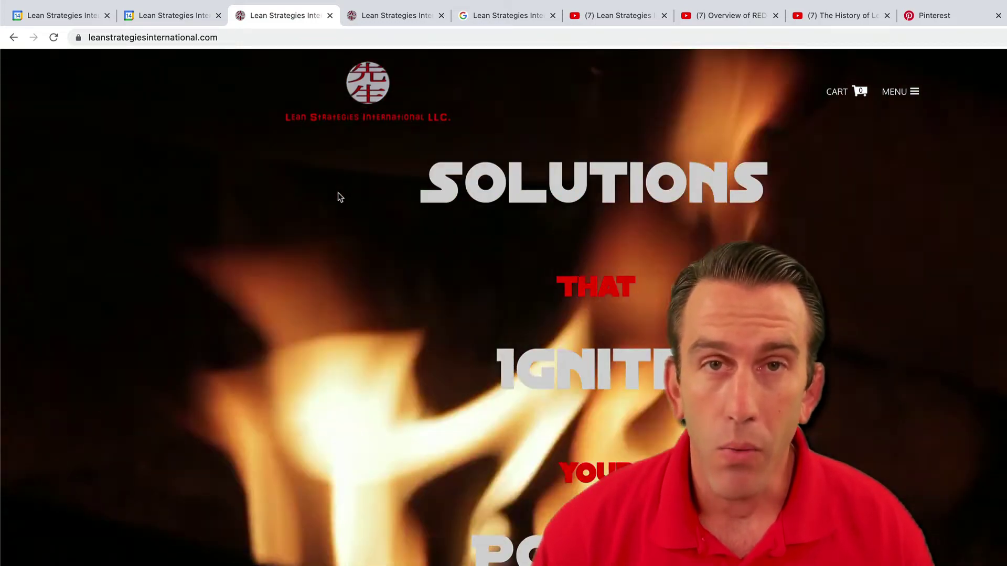
- Cycle through the open tabs and return to the first tab's October 9–15, 2022 Calendar week view
{"action": "key", "text": "ctrl+Tab"}
{"action": "key", "text": "ctrl+Tab"}
{"action": "key", "text": "ctrl+Tab"}
{"action": "key", "text": "ctrl+Tab"}
{"action": "key", "text": "ctrl+Tab"}
{"action": "key", "text": "ctrl+Tab"}
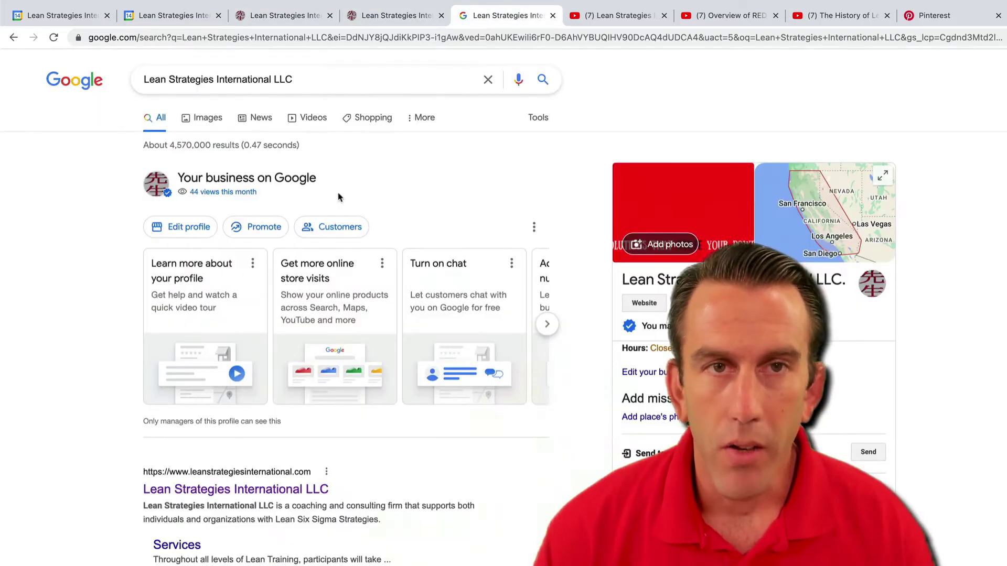
{"action": "key", "text": "ctrl+Tab"}
{"action": "key", "text": "ctrl+Tab"}
{"action": "key", "text": "ctrl+Tab"}
{"action": "key", "text": "ctrl+Tab"}
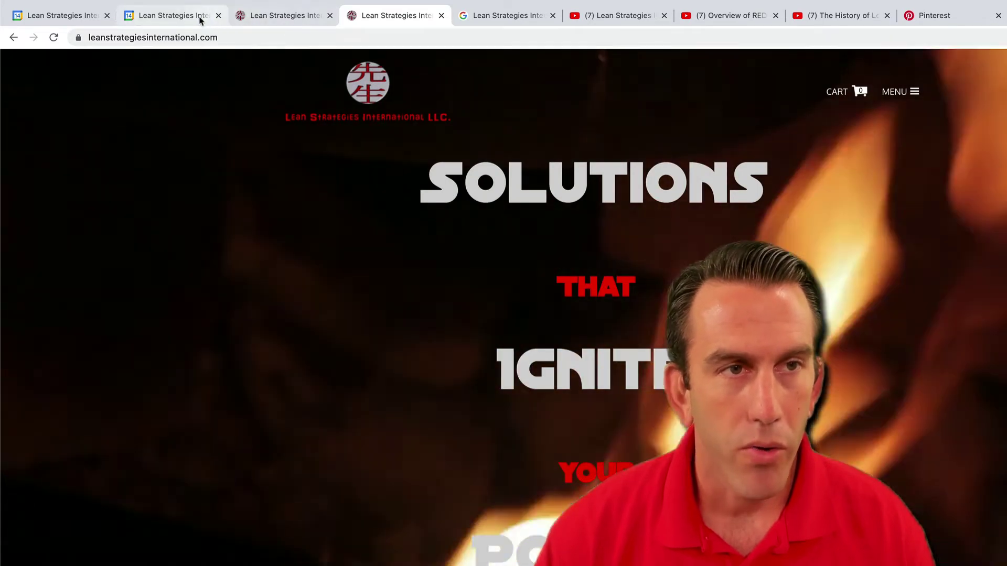
{"action": "left_click", "coordinate": [179, 18]}
{"action": "key", "text": "ctrl+Tab"}
{"action": "left_click", "coordinate": [61, 15]}
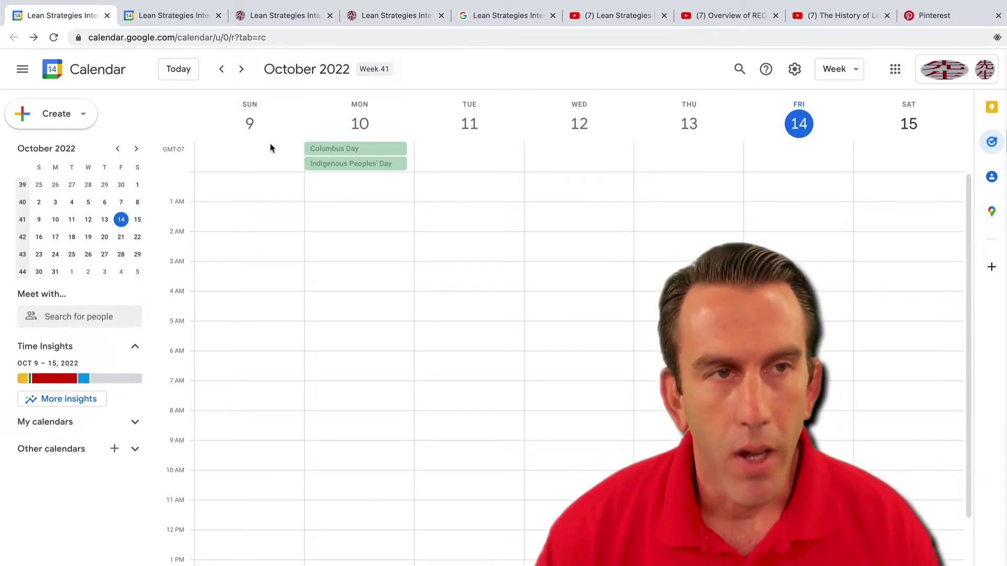
{"action": "left_click", "coordinate": [180, 21]}
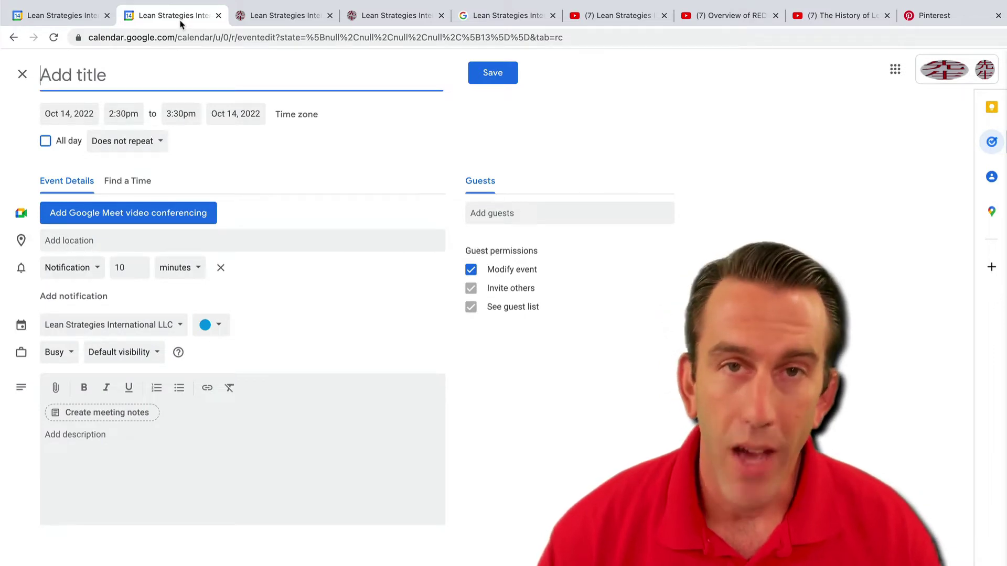
{"action": "left_click", "coordinate": [68, 17]}
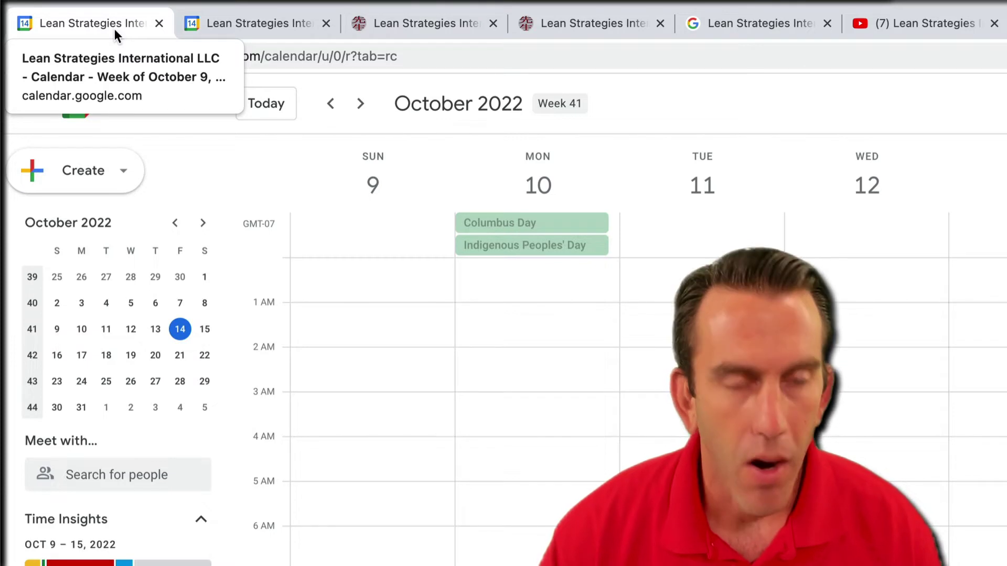
- Put the Google Calendar week tab into a new green tab group named 'Scheduling'
{"action": "right_click", "coordinate": [115, 29]}
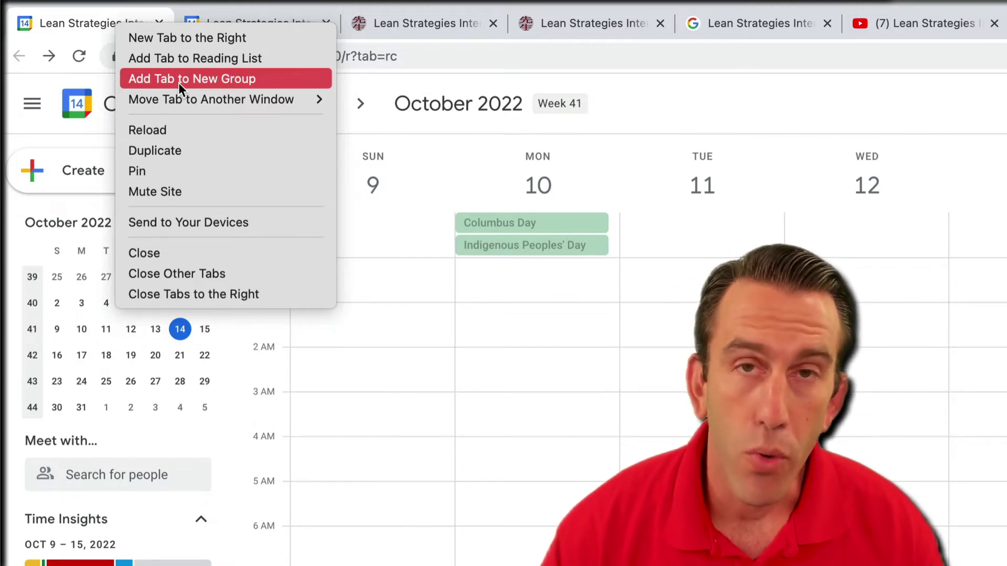
{"action": "left_click", "coordinate": [179, 83]}
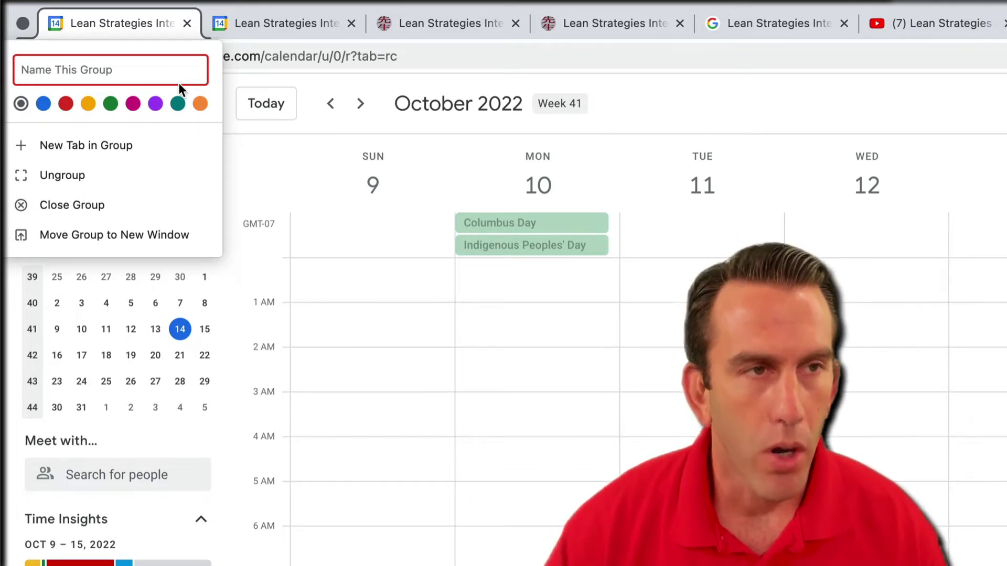
{"action": "type", "text": "Scheduling"}
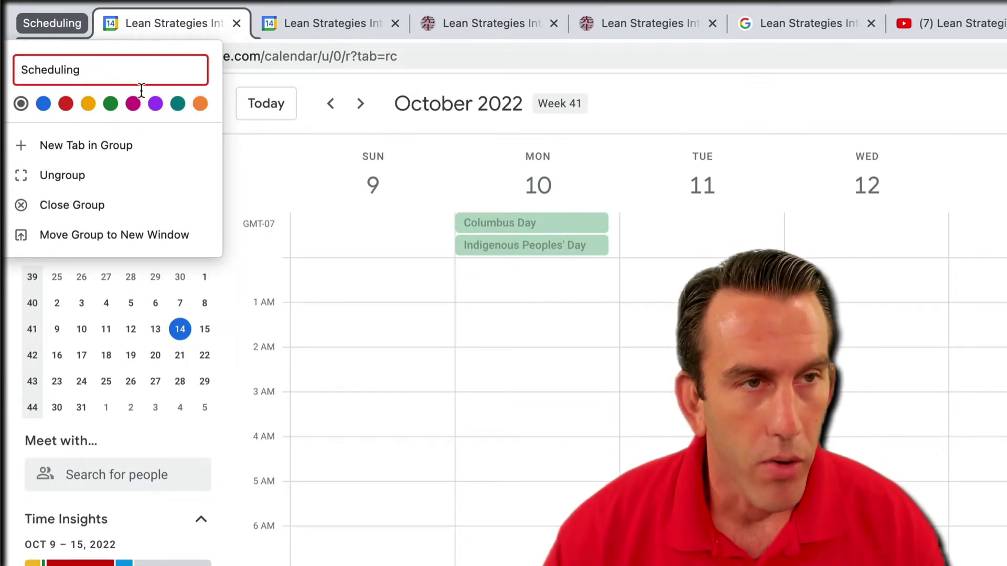
{"action": "left_click", "coordinate": [111, 104]}
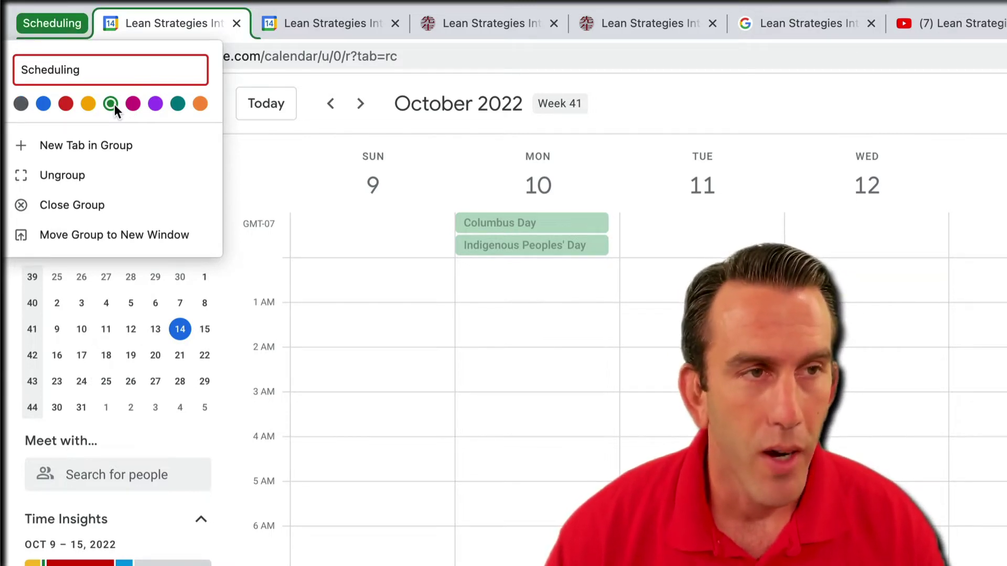
{"action": "key", "text": "Return"}
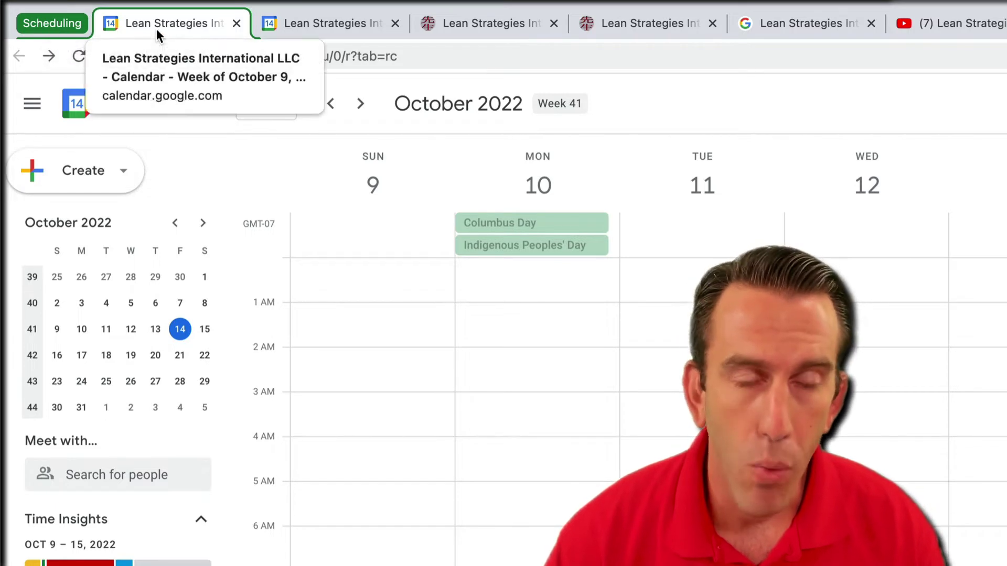
- Drag the second Calendar tab into the green Scheduling group
{"action": "right_click", "coordinate": [279, 18]}
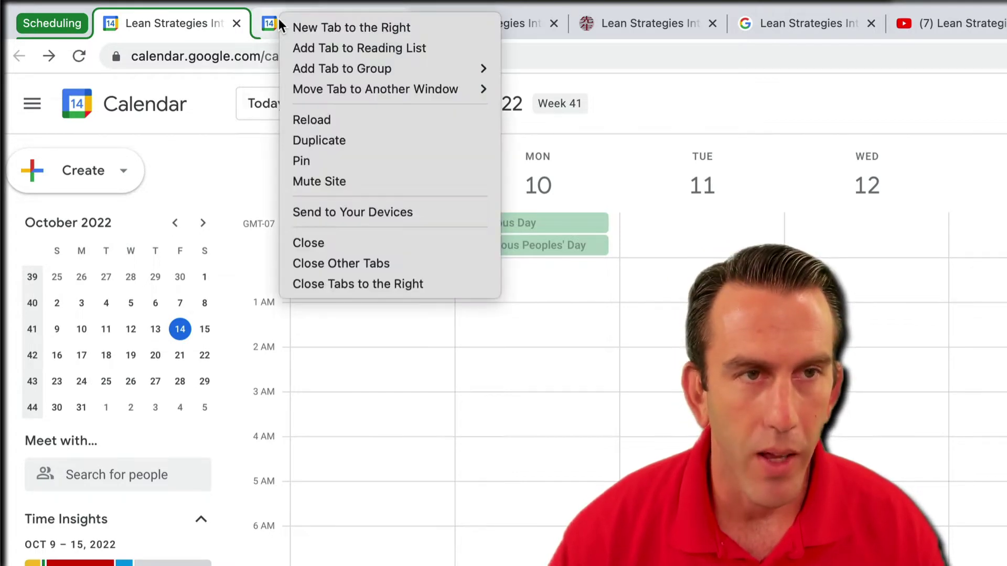
{"action": "mouse_move", "coordinate": [324, 64]}
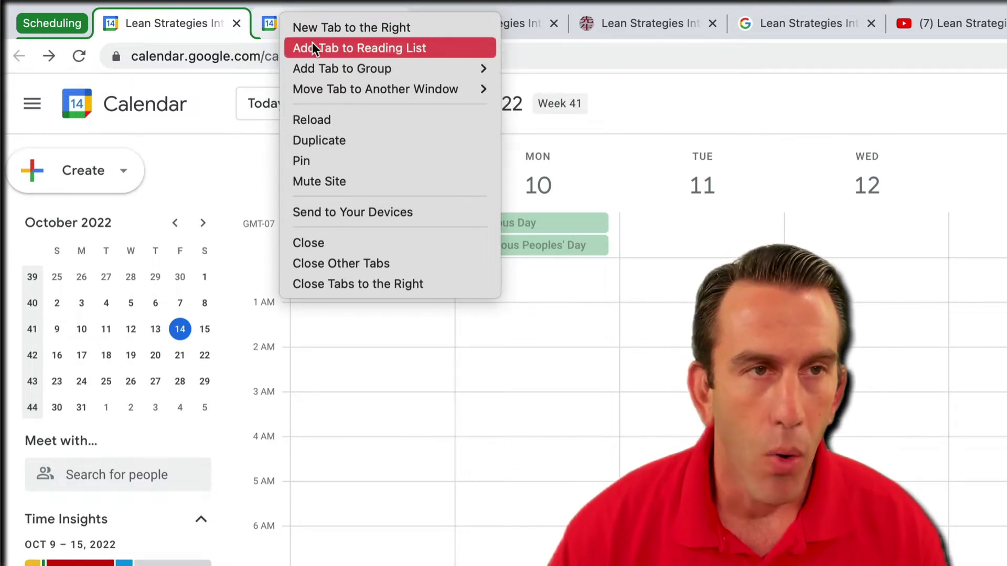
{"action": "left_click", "coordinate": [261, 23]}
{"action": "left_click_drag", "start_coordinate": [298, 20], "coordinate": [178, 20]}
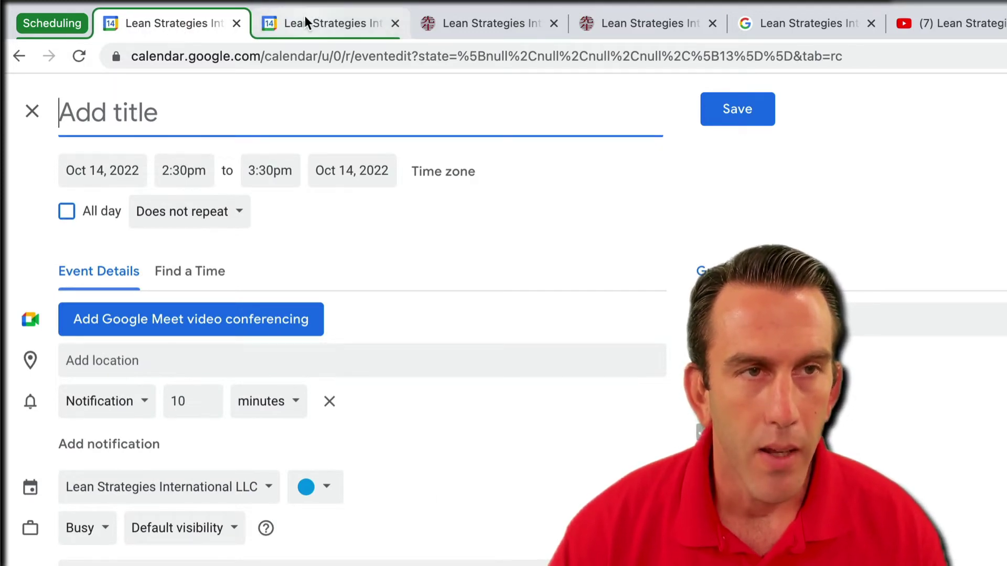
- Check both Calendar tabs, then collapse the Scheduling group to hide them
{"action": "left_click", "coordinate": [305, 22]}
{"action": "left_click", "coordinate": [200, 22]}
{"action": "left_click", "coordinate": [281, 23]}
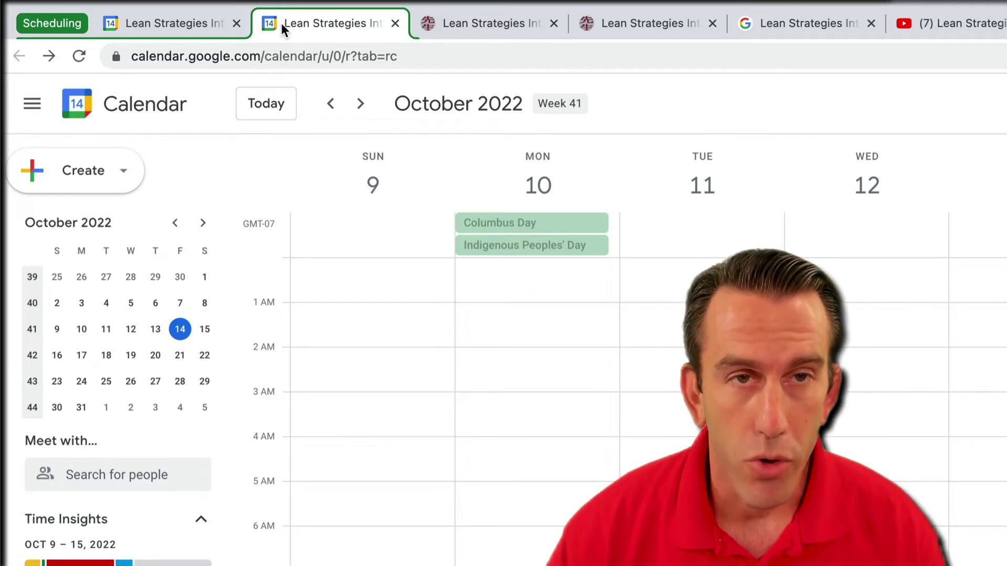
{"action": "left_click", "coordinate": [56, 22]}
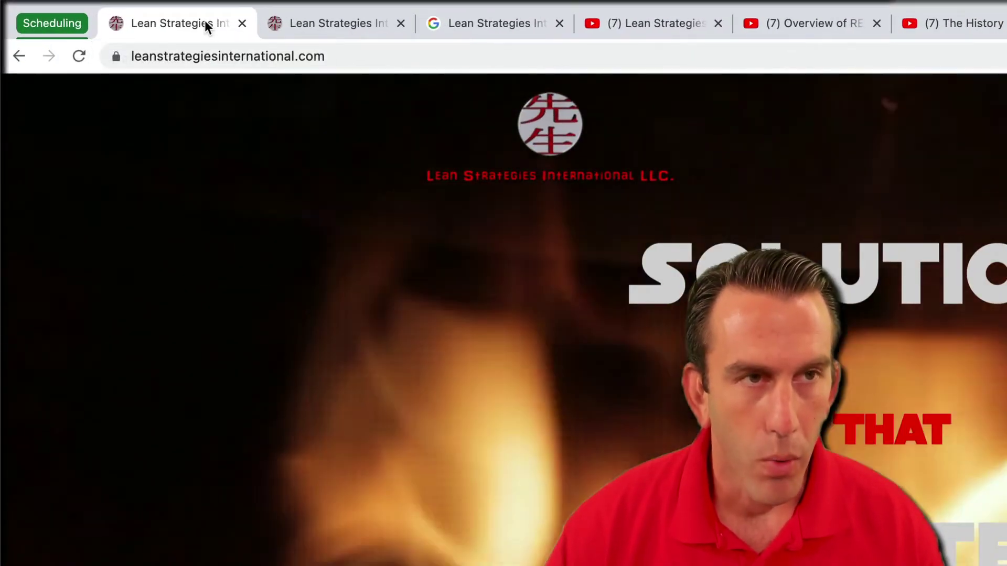
- Create a yellow 'Work' tab group containing the first Lean Strategies website tab
{"action": "right_click", "coordinate": [184, 20]}
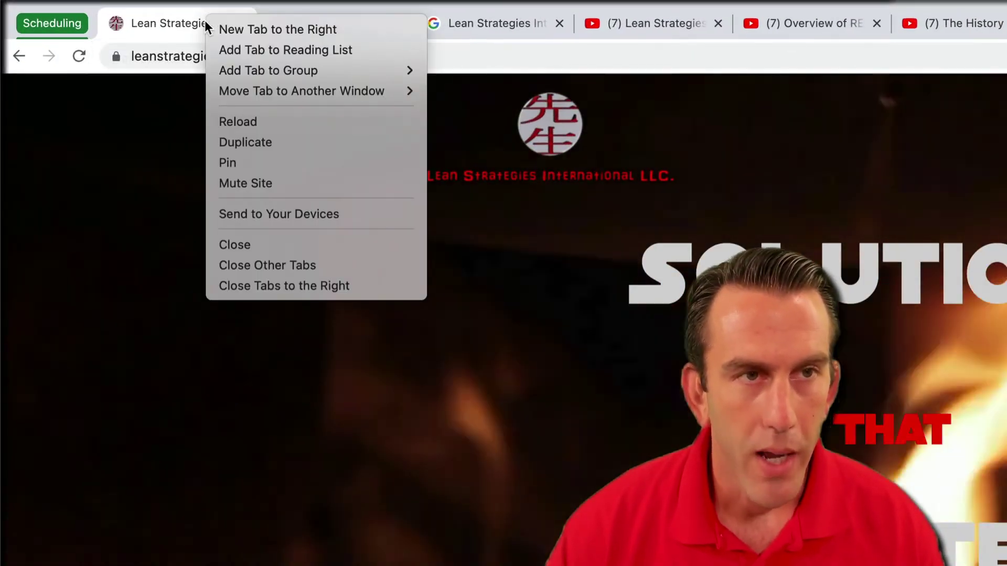
{"action": "mouse_move", "coordinate": [247, 67]}
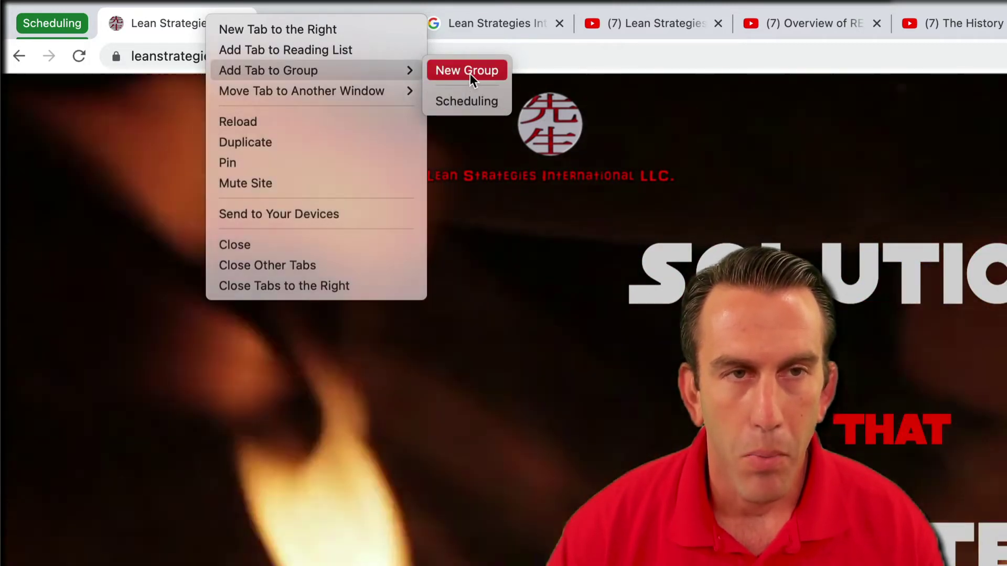
{"action": "left_click", "coordinate": [470, 73]}
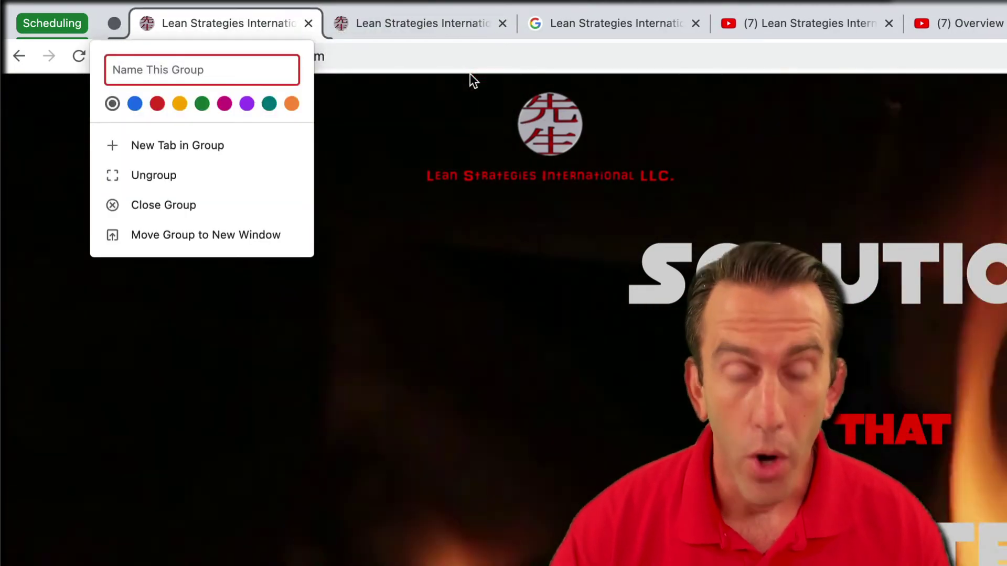
{"action": "type", "text": "Work"}
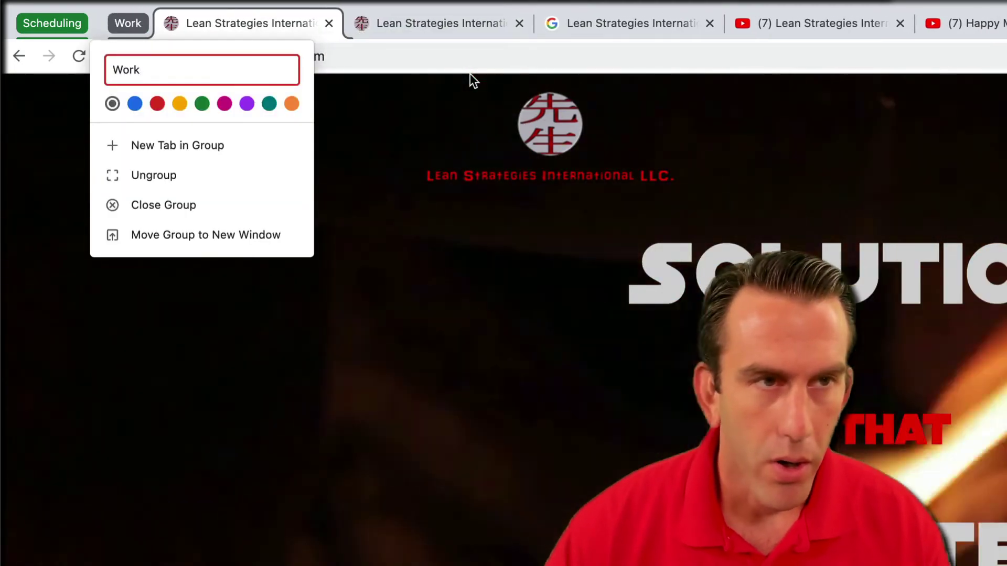
{"action": "left_click", "coordinate": [179, 105]}
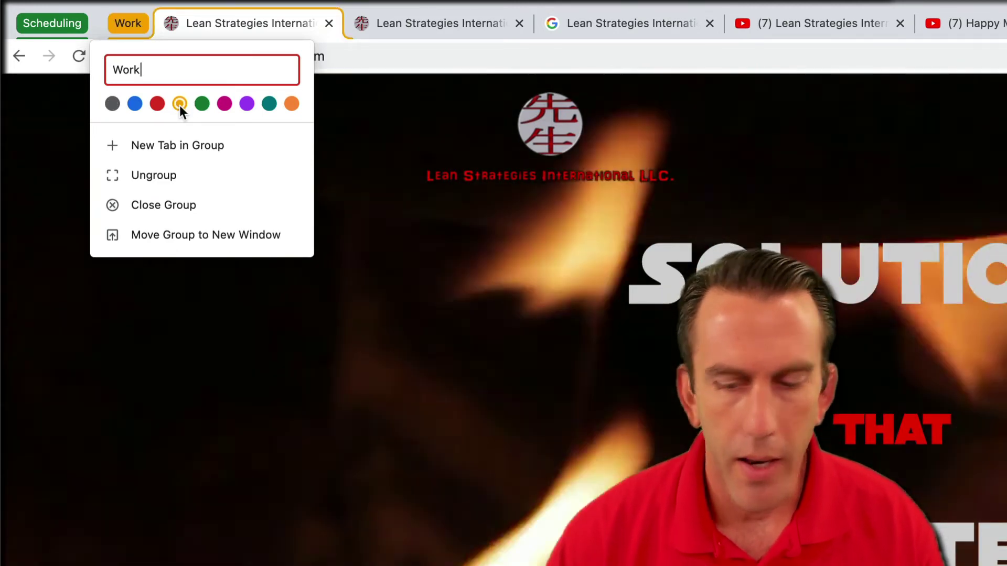
{"action": "key", "text": "Escape"}
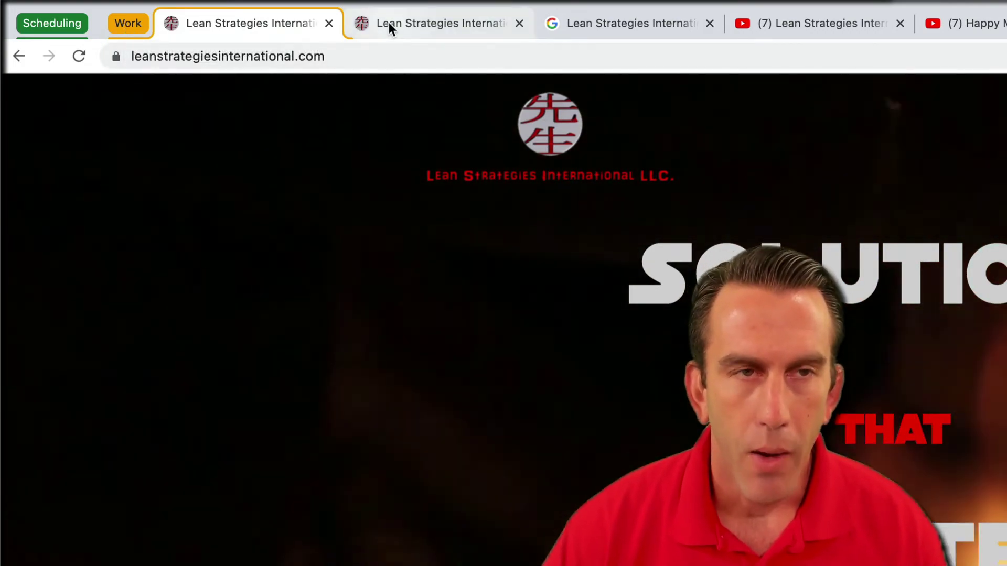
{"action": "left_click", "coordinate": [389, 22]}
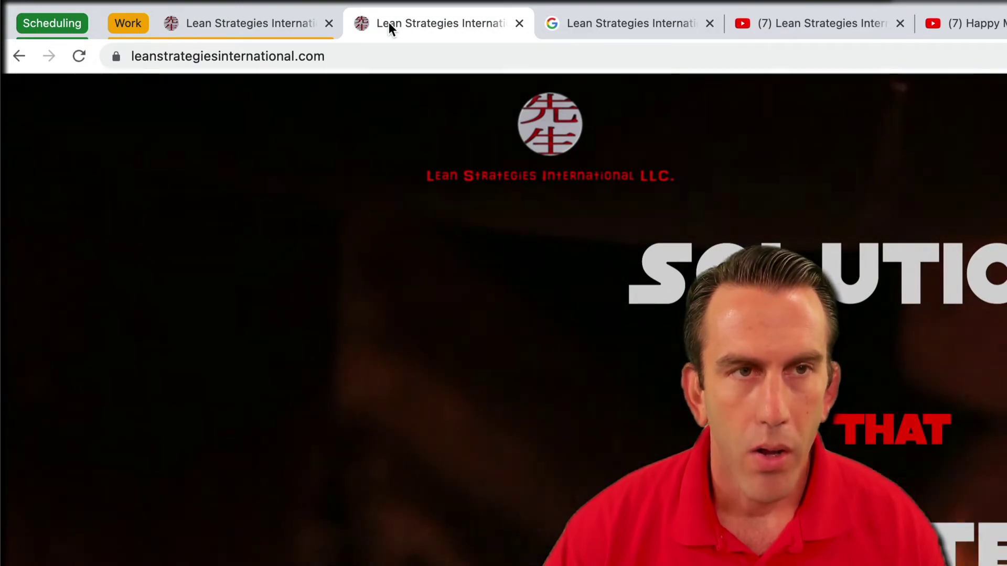
- Add the second Lean Strategies website tab to the existing yellow Work group
{"action": "right_click", "coordinate": [389, 22]}
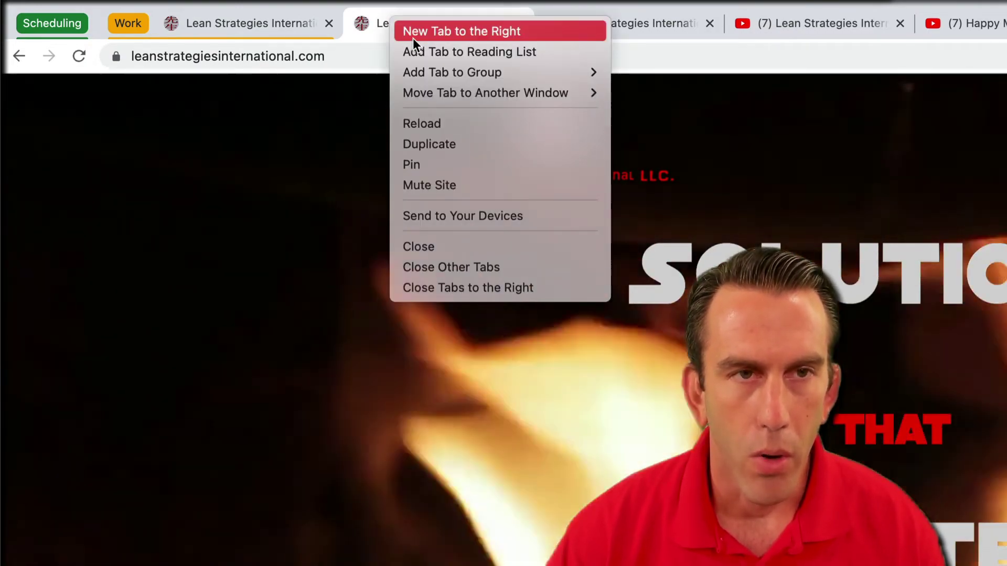
{"action": "mouse_move", "coordinate": [444, 66]}
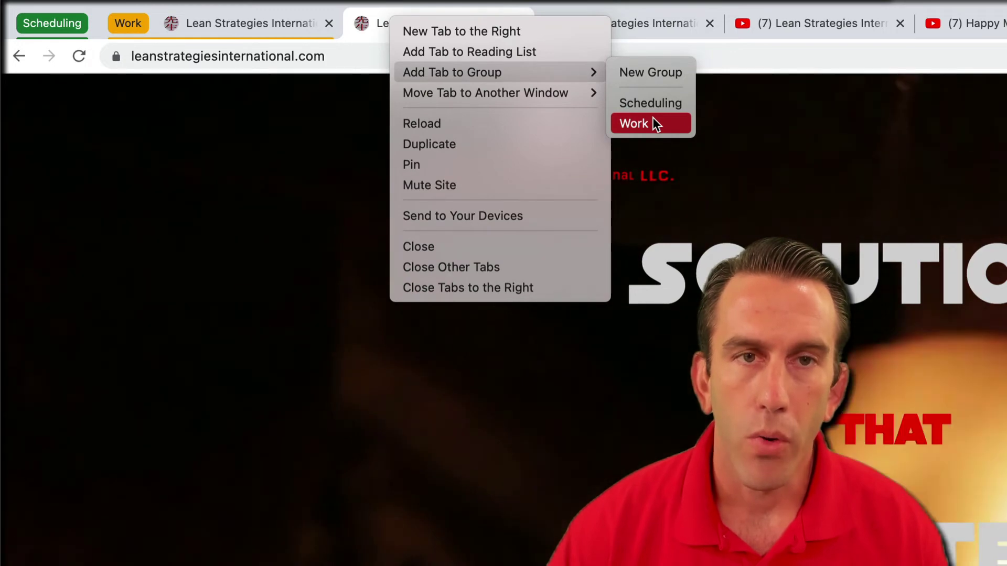
{"action": "left_click", "coordinate": [652, 123]}
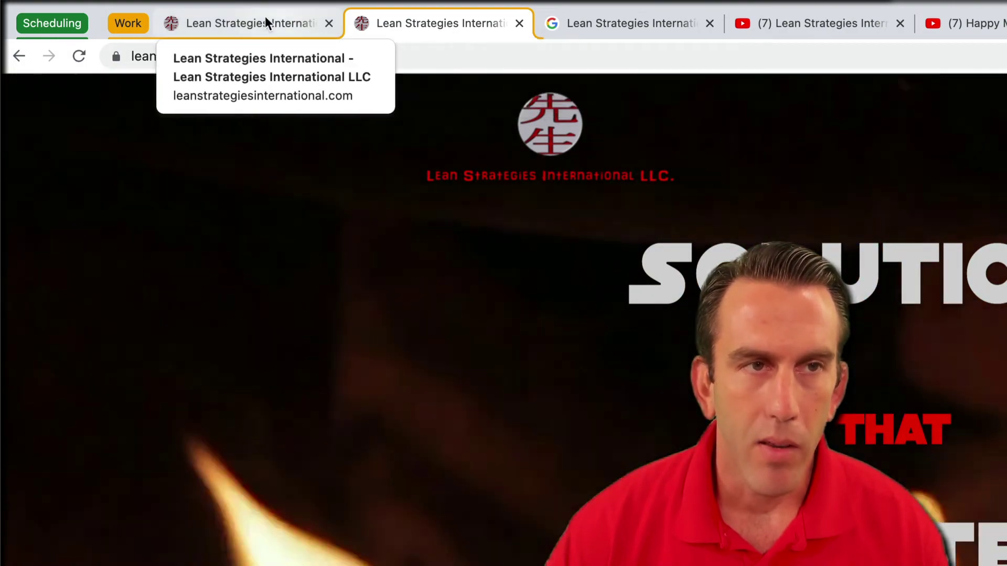
- Collapse the Work group, browse both Scheduling Calendar tabs, then collapse Scheduling again
{"action": "left_click", "coordinate": [128, 25]}
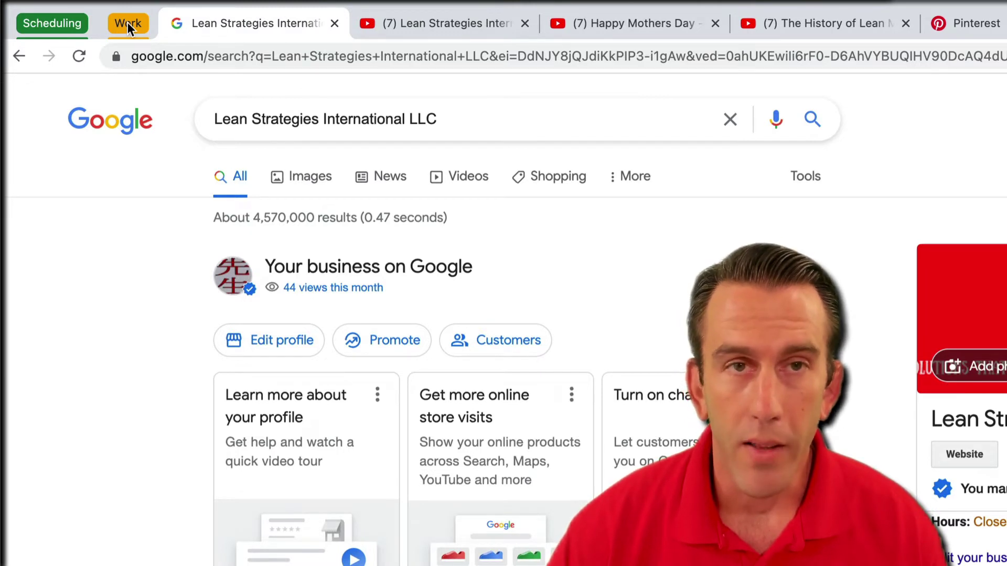
{"action": "left_click", "coordinate": [46, 23]}
{"action": "left_click", "coordinate": [168, 24]}
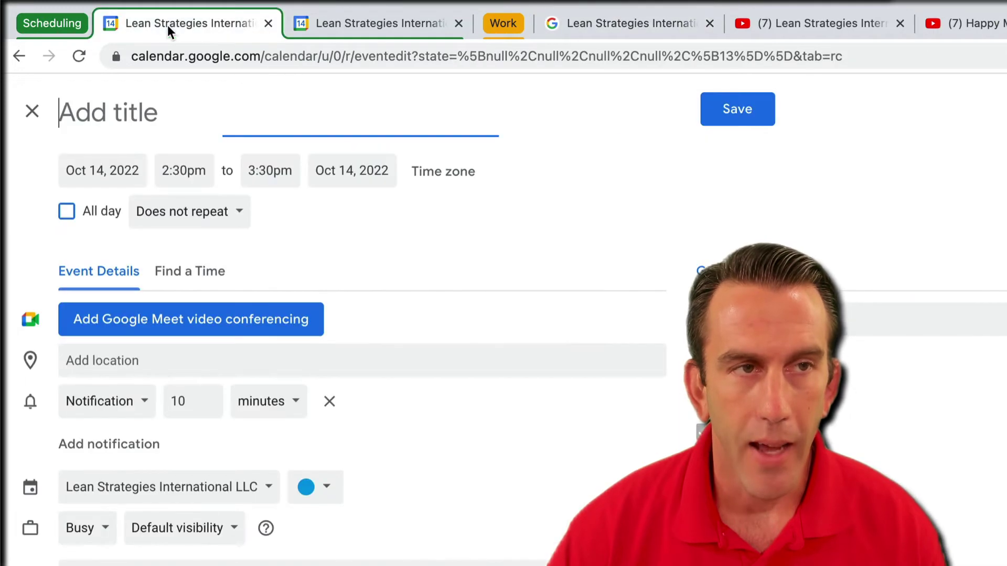
{"action": "left_click", "coordinate": [345, 23]}
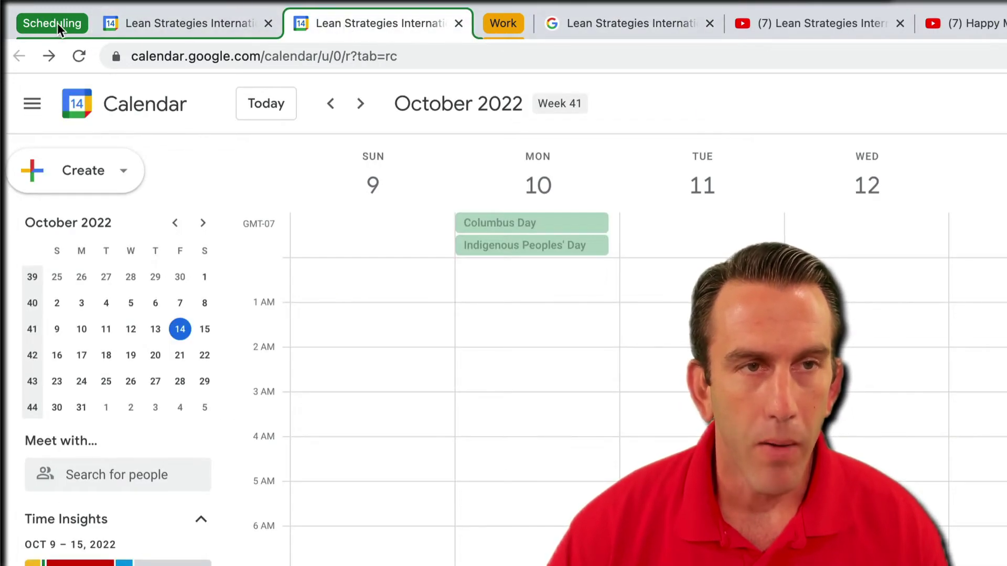
{"action": "left_click", "coordinate": [58, 23]}
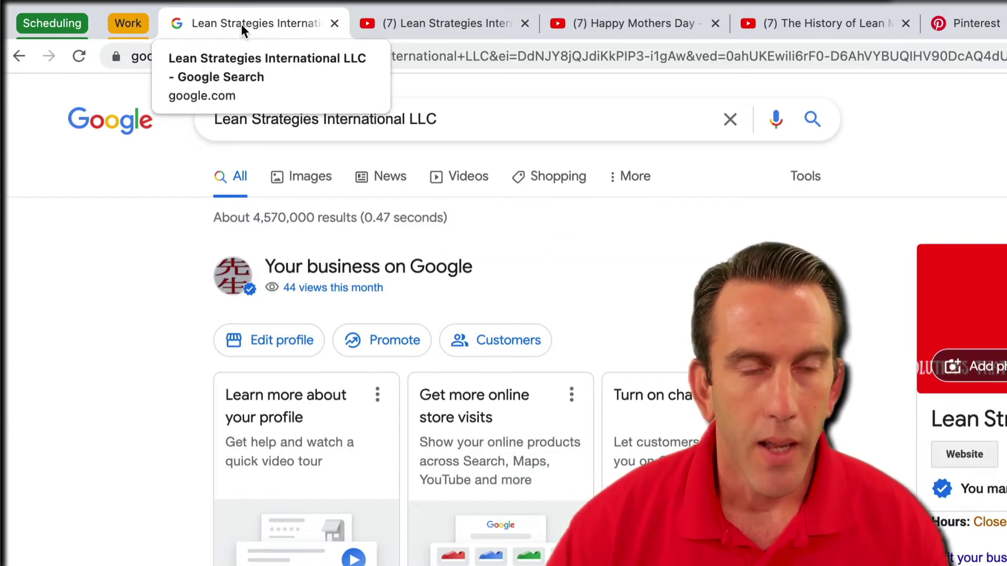
- Review the YouTube tabs and put the channel tab into a new red group named 'Fun'
{"action": "left_click", "coordinate": [422, 22]}
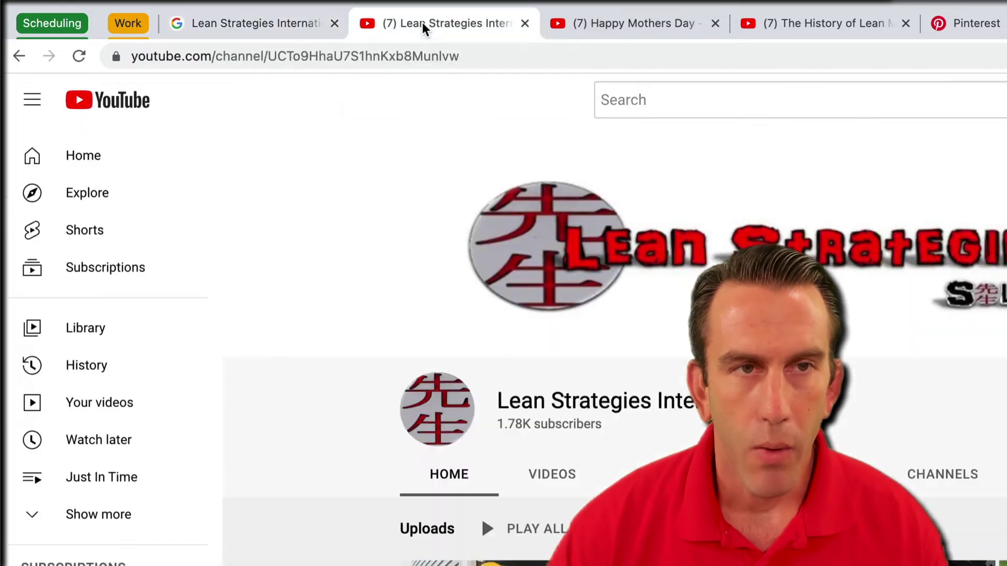
{"action": "left_click", "coordinate": [582, 23]}
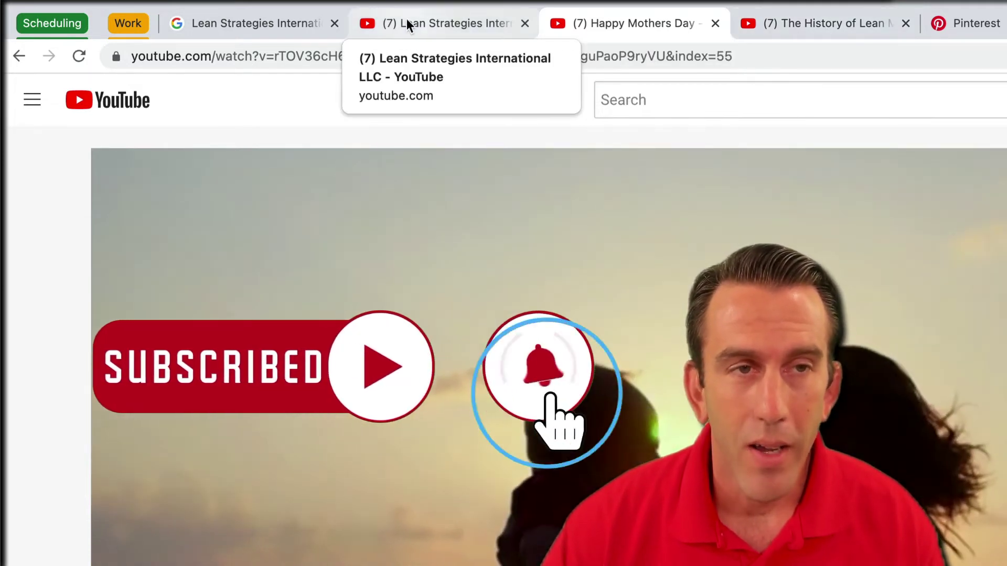
{"action": "left_click", "coordinate": [413, 22]}
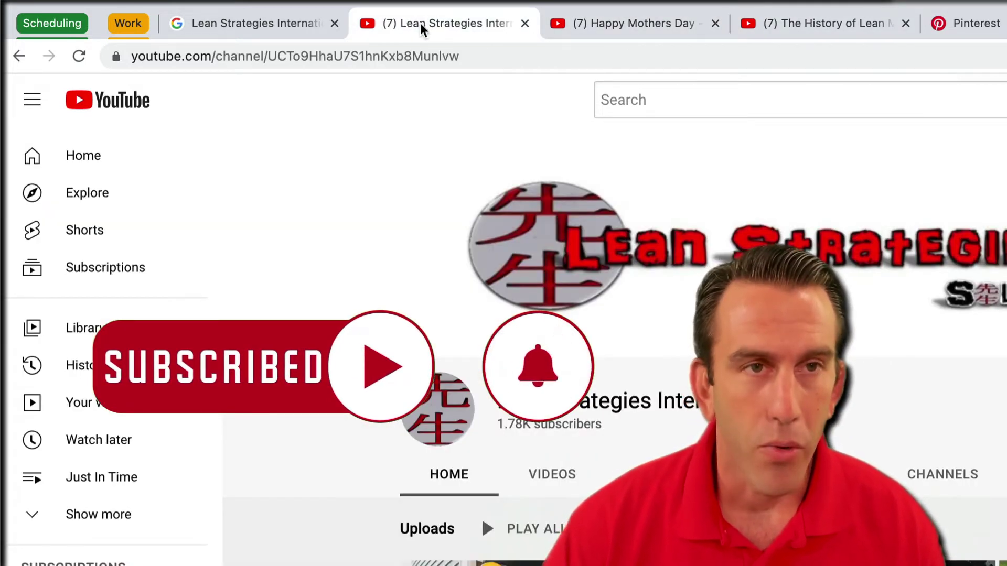
{"action": "right_click", "coordinate": [420, 23]}
{"action": "mouse_move", "coordinate": [487, 76]}
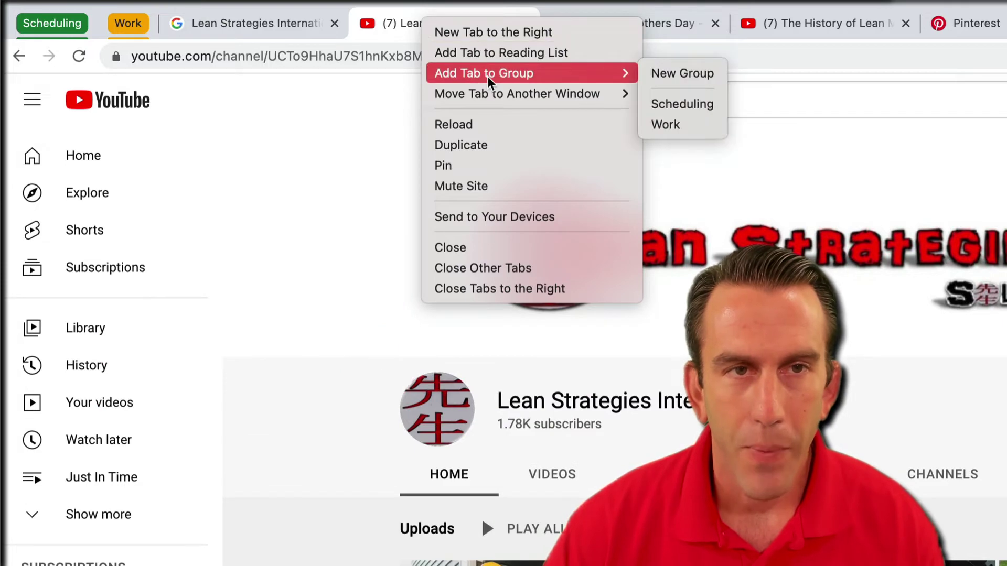
{"action": "left_click", "coordinate": [651, 78]}
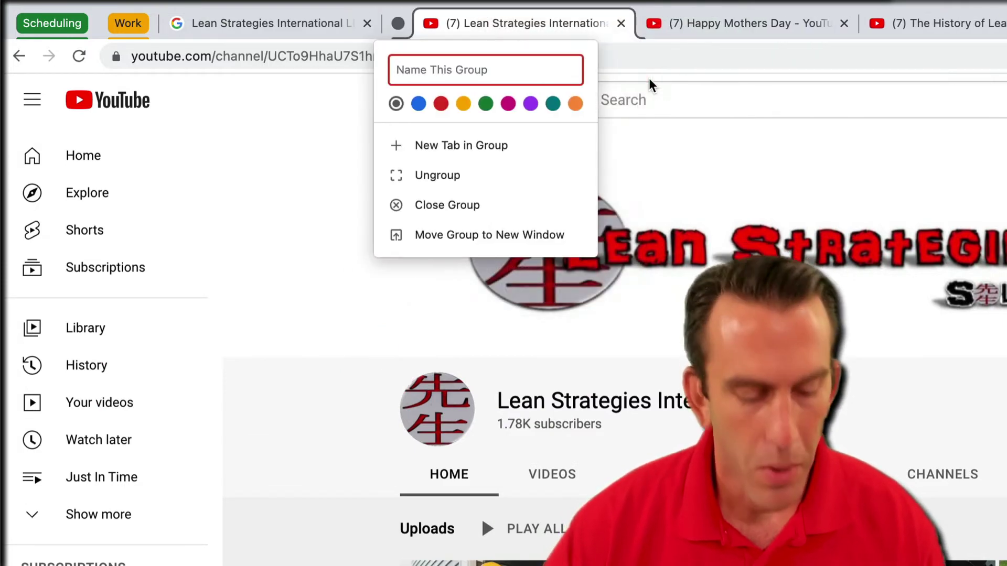
{"action": "type", "text": "Fun"}
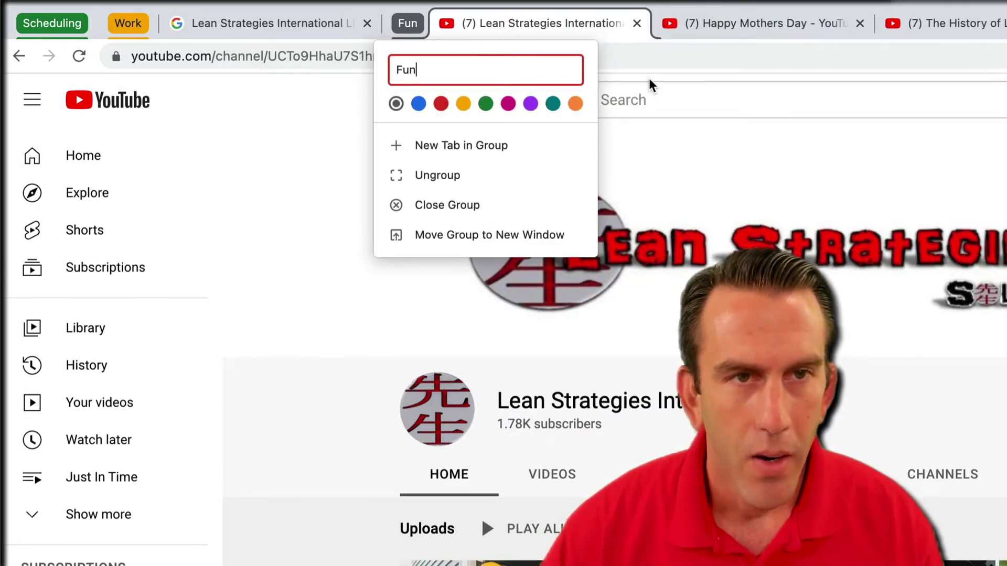
{"action": "left_click", "coordinate": [443, 106]}
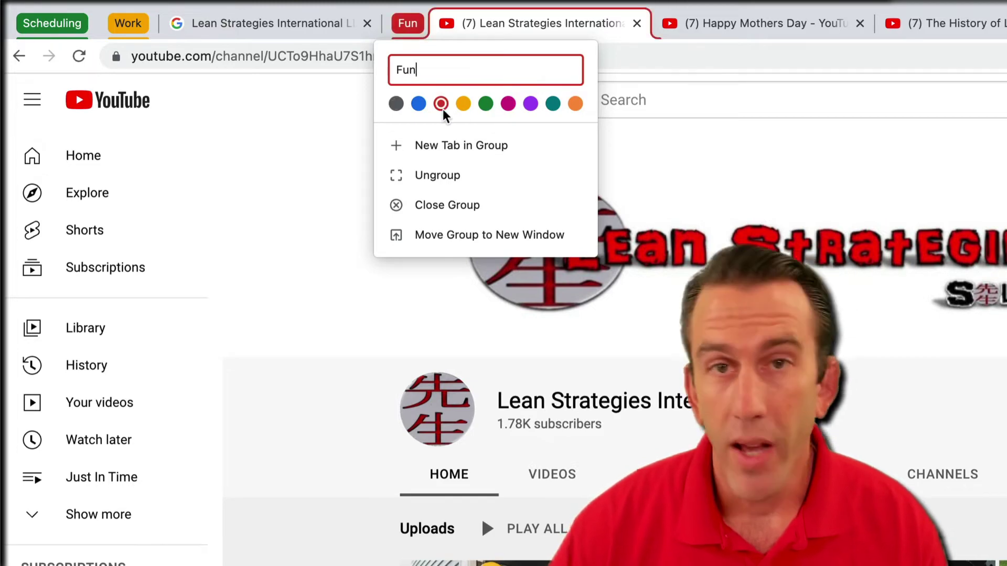
{"action": "key", "text": "Return"}
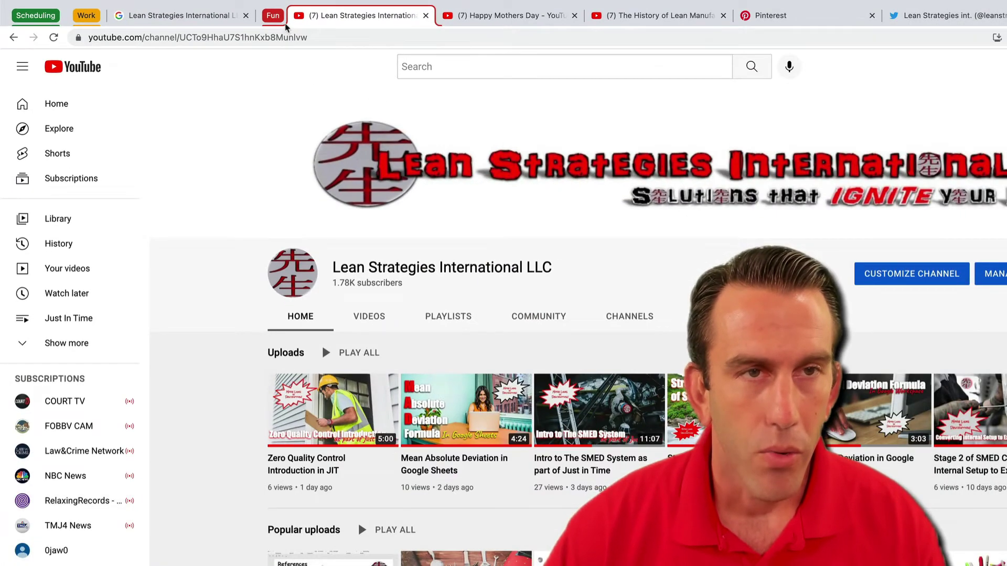
- Drag the Happy Mothers Day and History of Lean tabs into Fun, collapse it, and place it before the Google tab
{"action": "left_click_drag", "start_coordinate": [475, 15], "coordinate": [350, 17]}
{"action": "left_click_drag", "start_coordinate": [620, 12], "coordinate": [478, 17]}
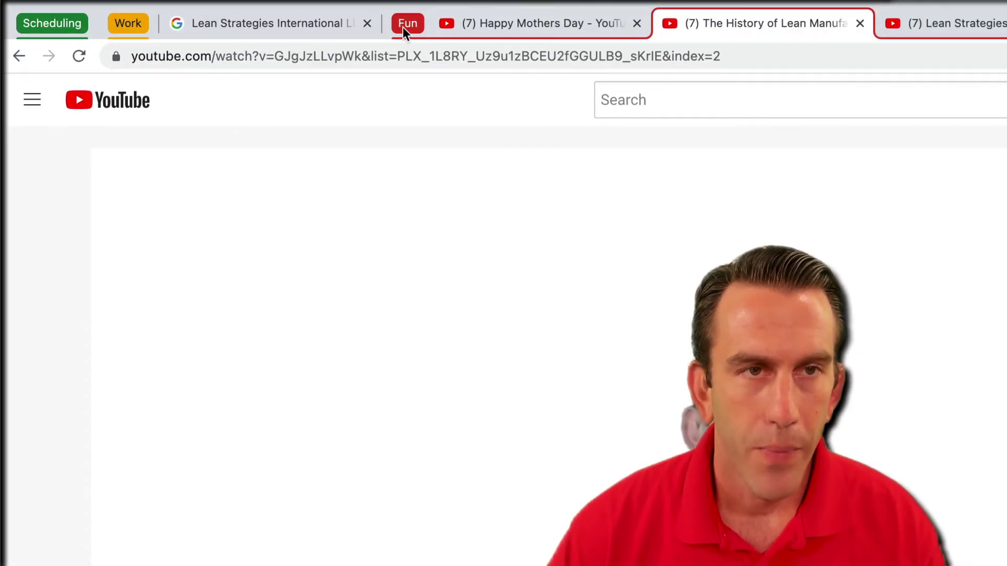
{"action": "left_click", "coordinate": [406, 24]}
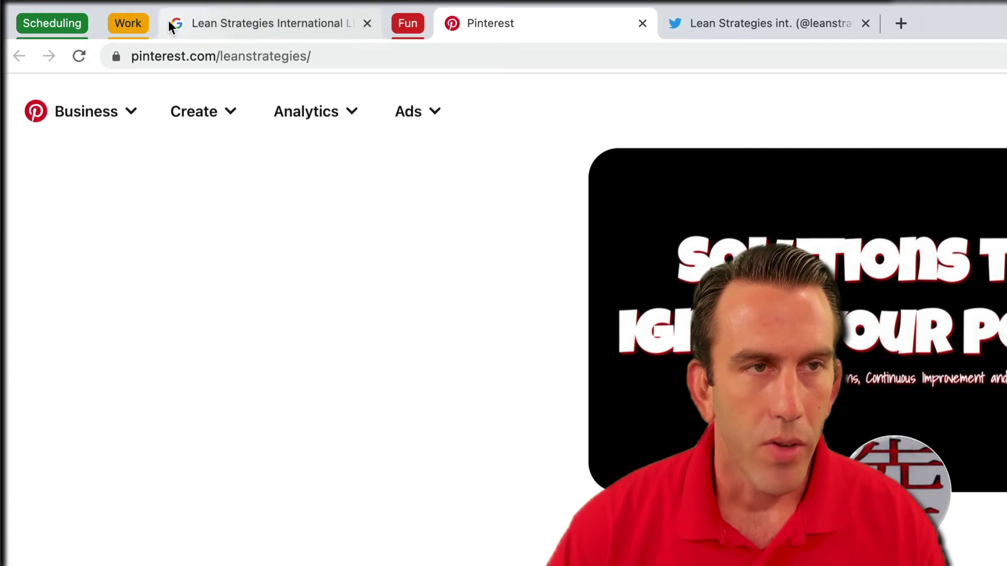
{"action": "left_click_drag", "start_coordinate": [402, 23], "coordinate": [205, 24]}
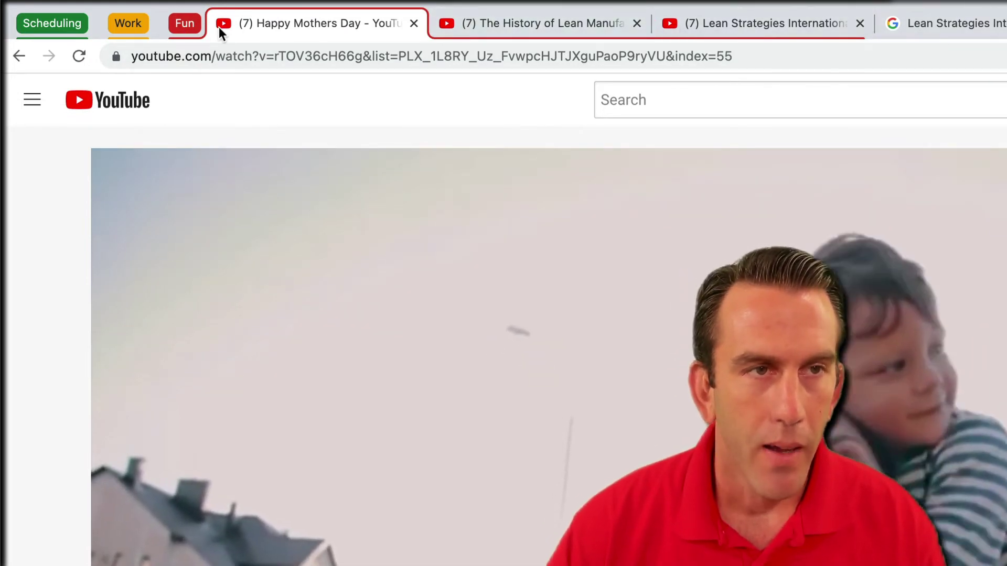
- Collapse Fun and put the Pinterest tab into a new blue group named 'Social Media'
{"action": "left_click", "coordinate": [196, 28]}
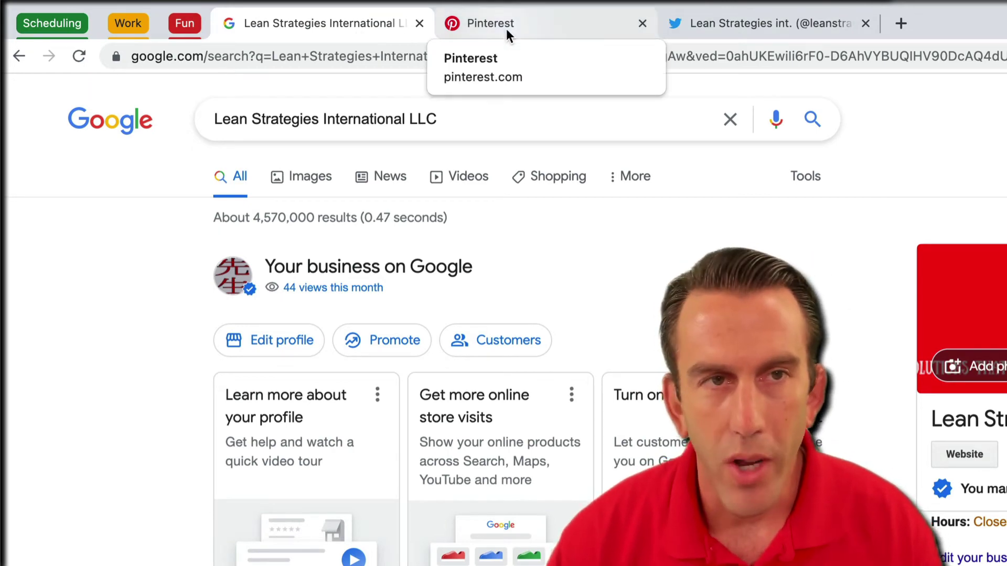
{"action": "left_click", "coordinate": [544, 27]}
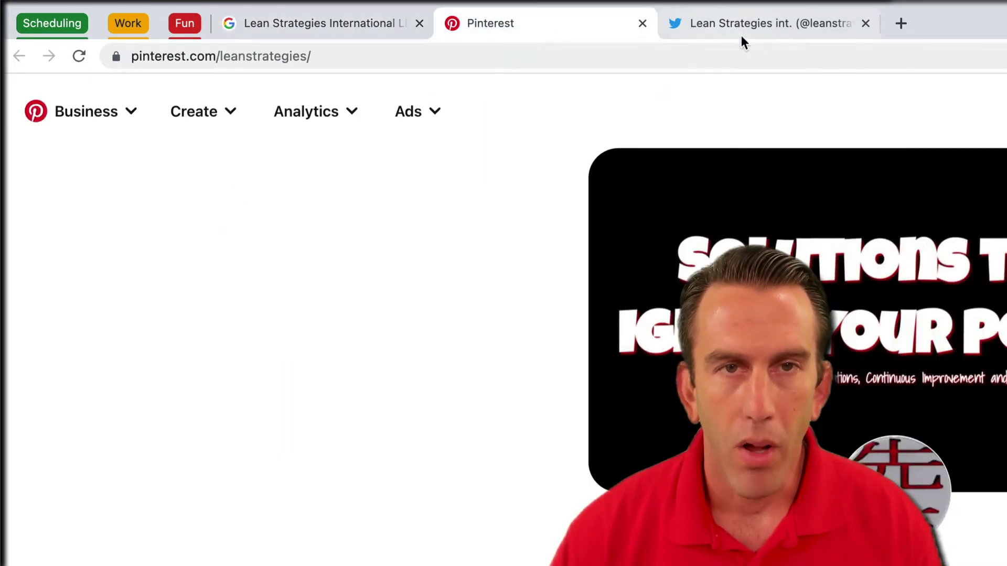
{"action": "left_click", "coordinate": [730, 32]}
{"action": "left_click", "coordinate": [517, 27]}
{"action": "right_click", "coordinate": [517, 26]}
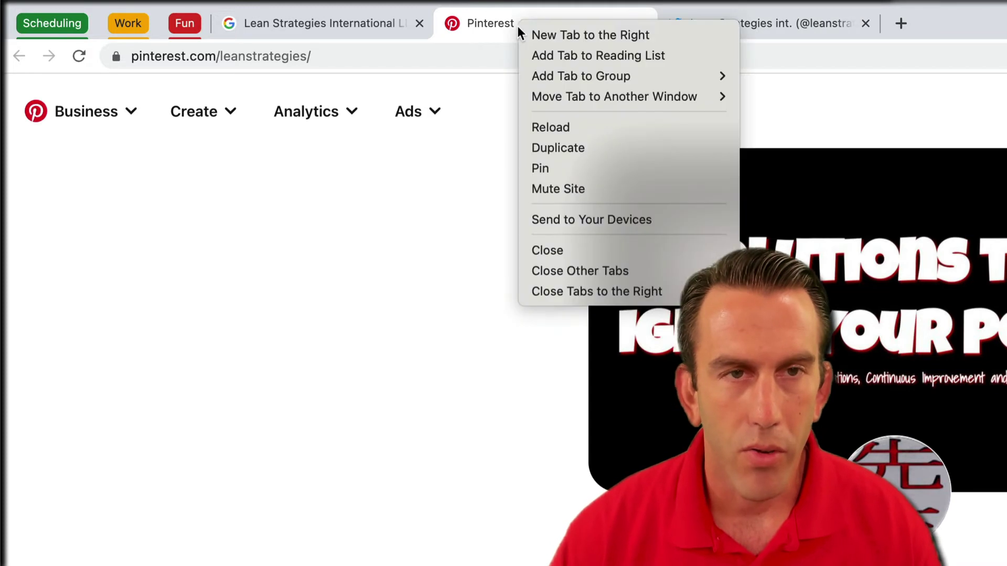
{"action": "mouse_move", "coordinate": [635, 77]}
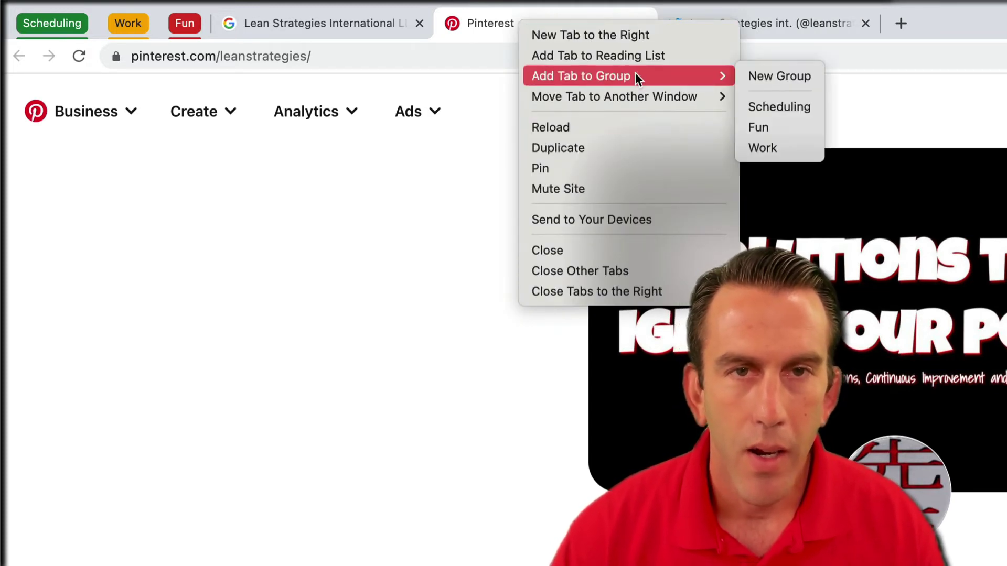
{"action": "left_click", "coordinate": [756, 79]}
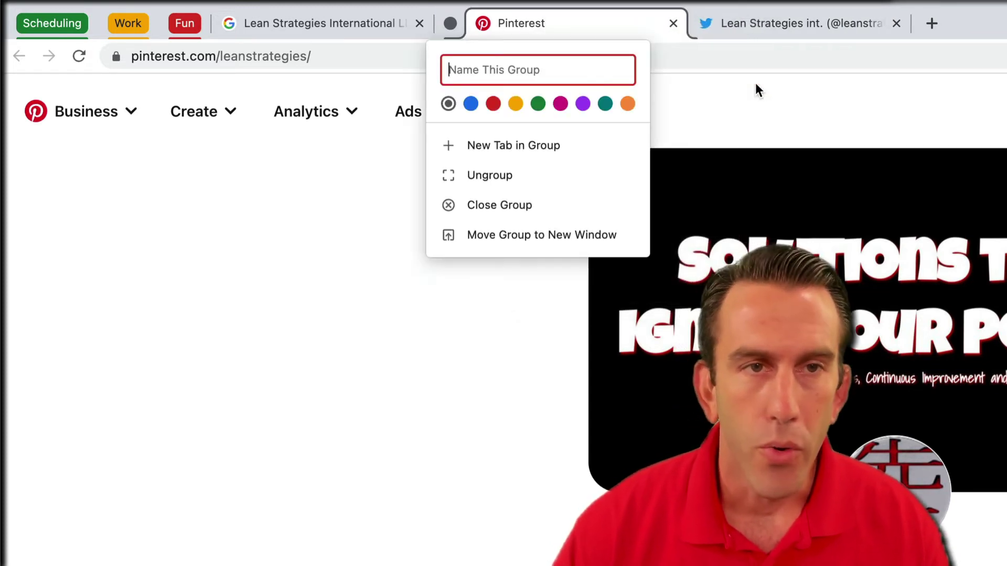
{"action": "type", "text": "Social"}
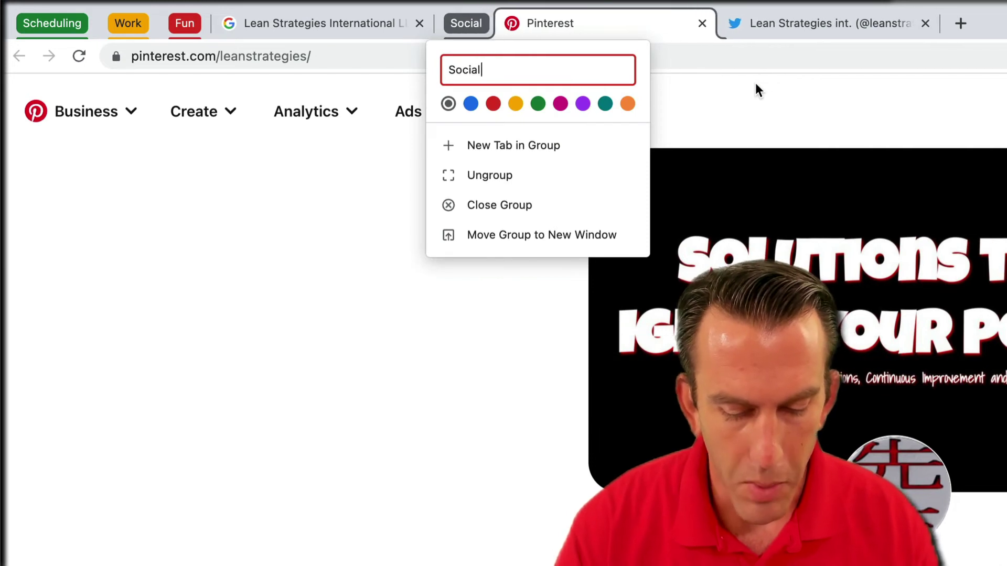
{"action": "type", "text": " Media"}
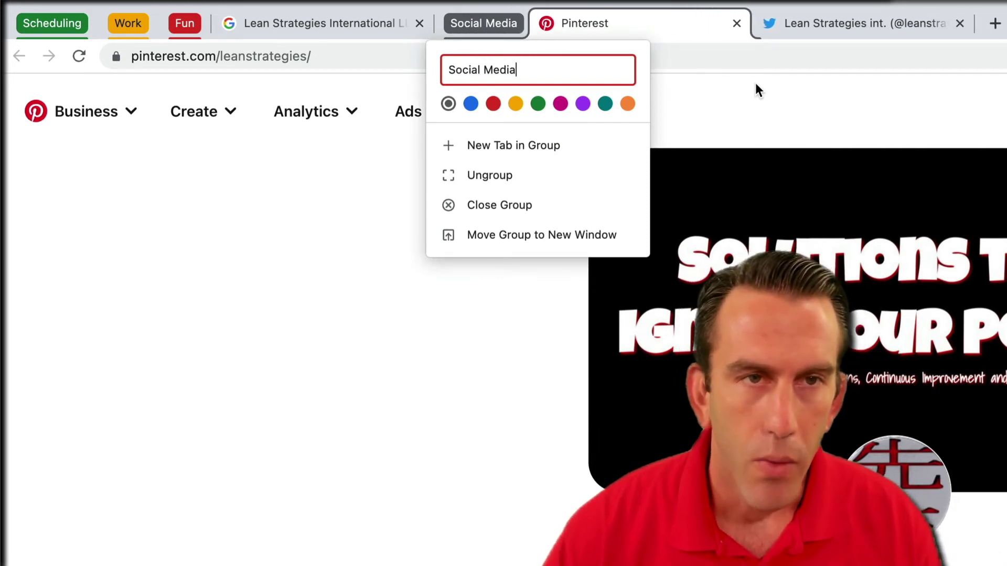
{"action": "left_click", "coordinate": [477, 107]}
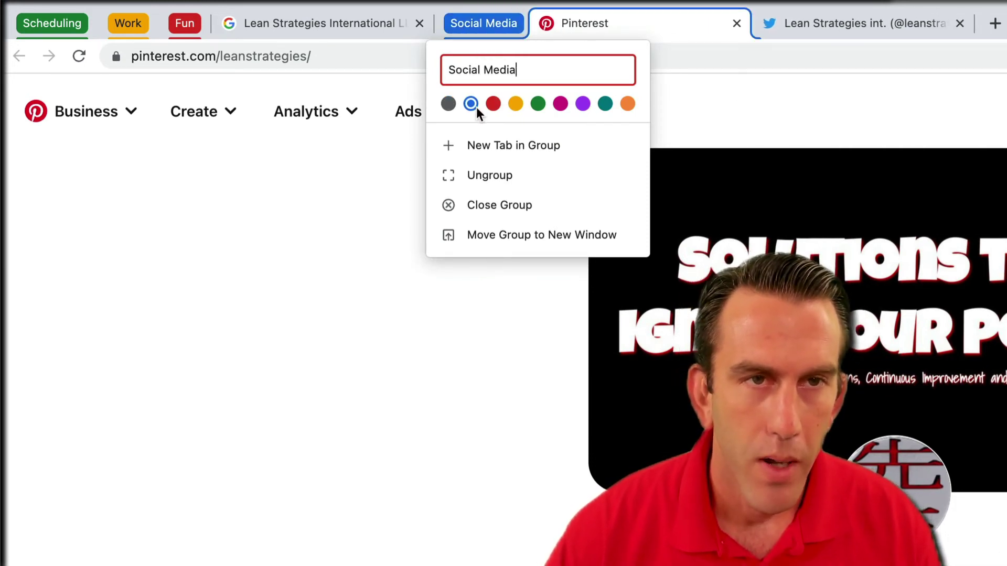
{"action": "key", "text": "Escape"}
- Drag the Twitter tab into Social Media, collapse it, and move the Google search tab after it
{"action": "left_click_drag", "start_coordinate": [851, 28], "coordinate": [651, 29]}
{"action": "left_click", "coordinate": [471, 28]}
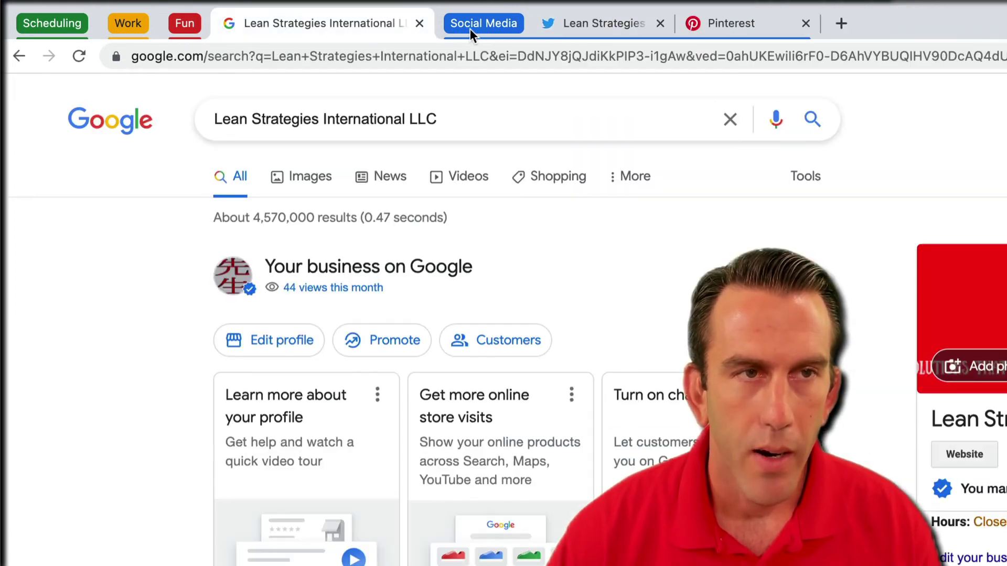
{"action": "left_click_drag", "start_coordinate": [377, 28], "coordinate": [557, 23]}
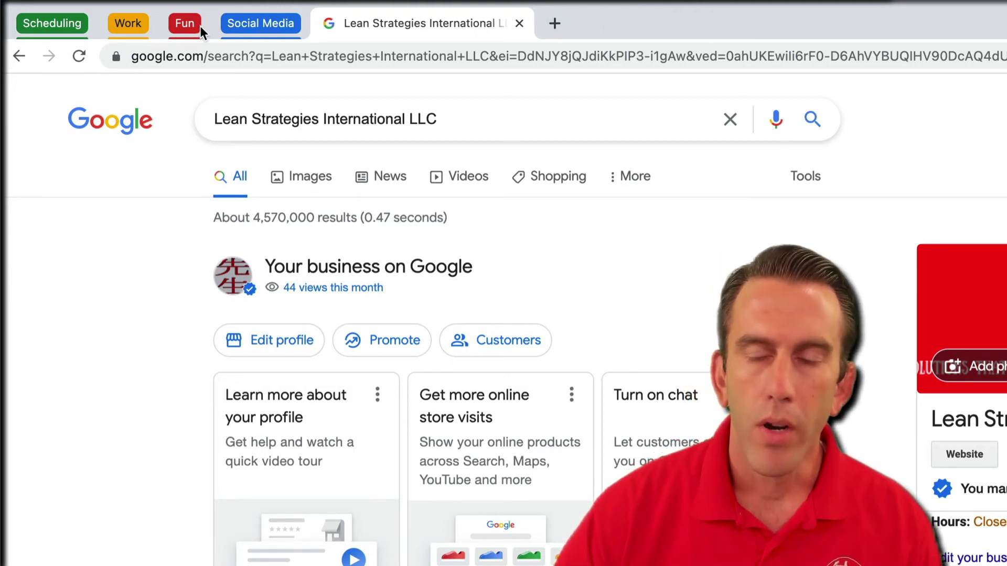
{"action": "left_click", "coordinate": [131, 28]}
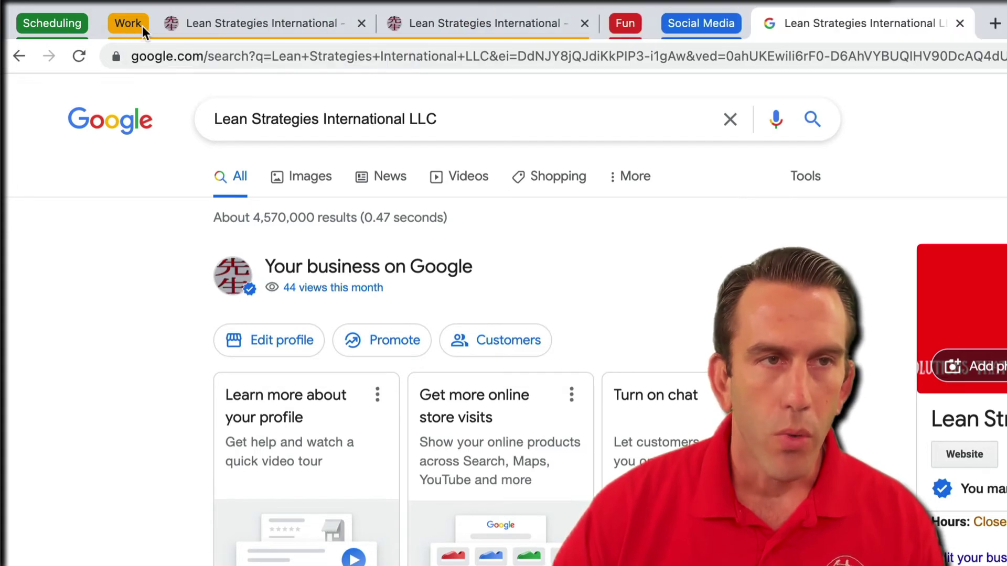
{"action": "left_click", "coordinate": [199, 24]}
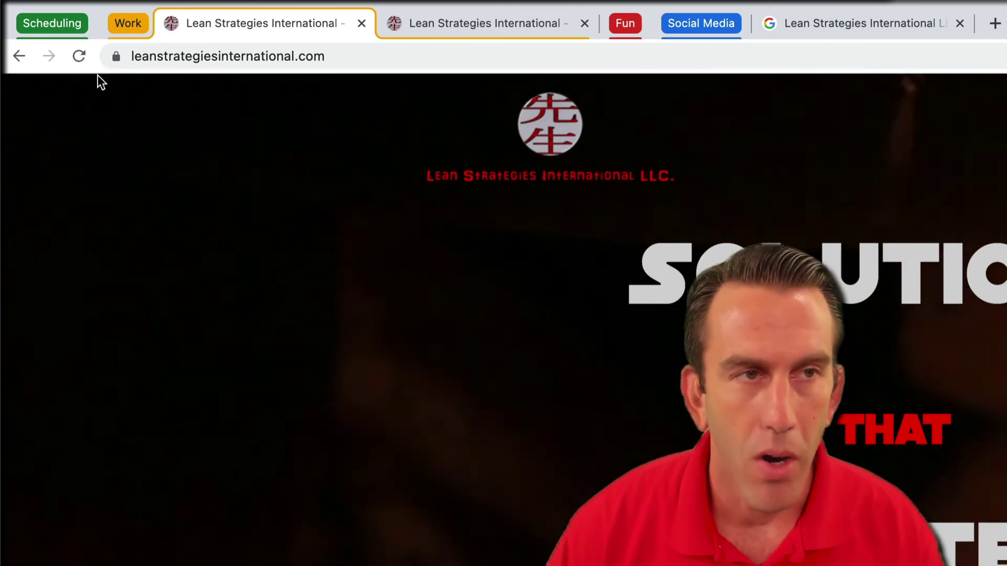
{"action": "left_click", "coordinate": [124, 24]}
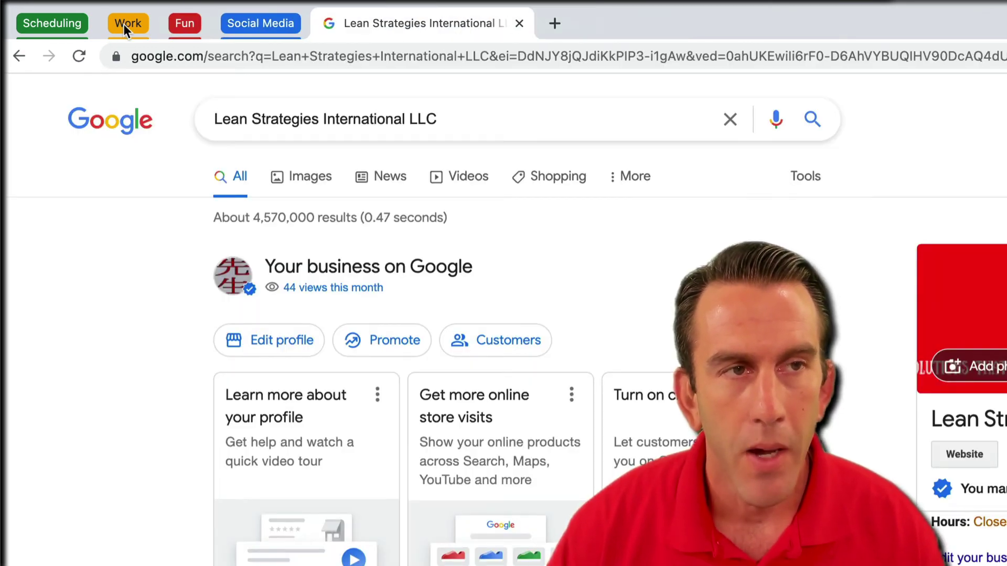
- Ungroup the Work group into two loose website tabs and close the Scheduling group
{"action": "right_click", "coordinate": [123, 24]}
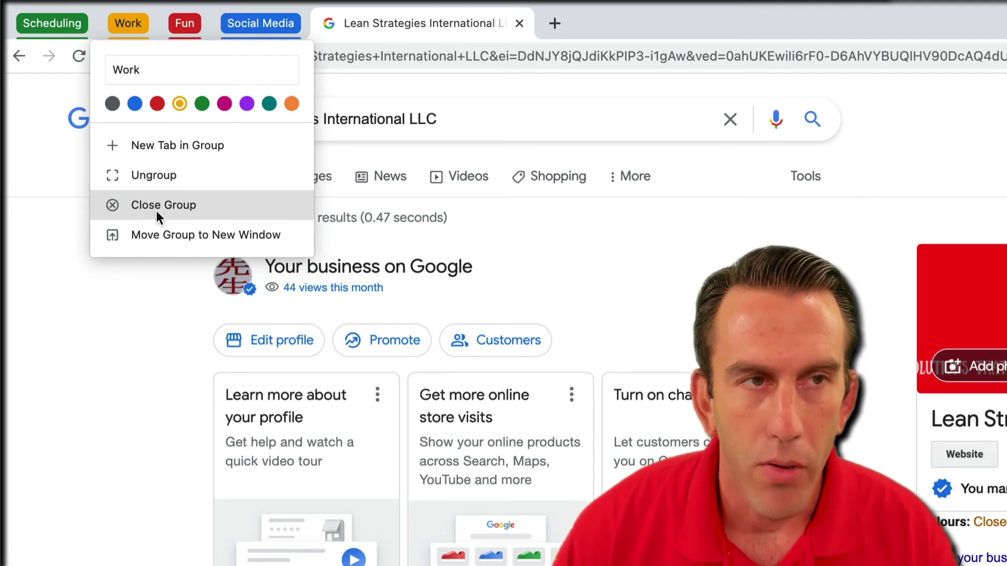
{"action": "left_click", "coordinate": [154, 185]}
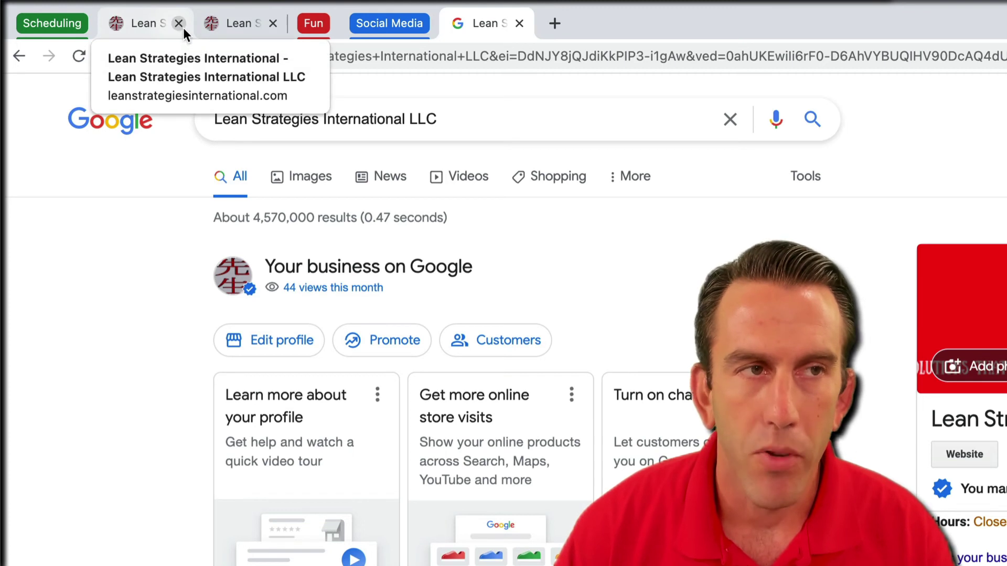
{"action": "left_click", "coordinate": [63, 24]}
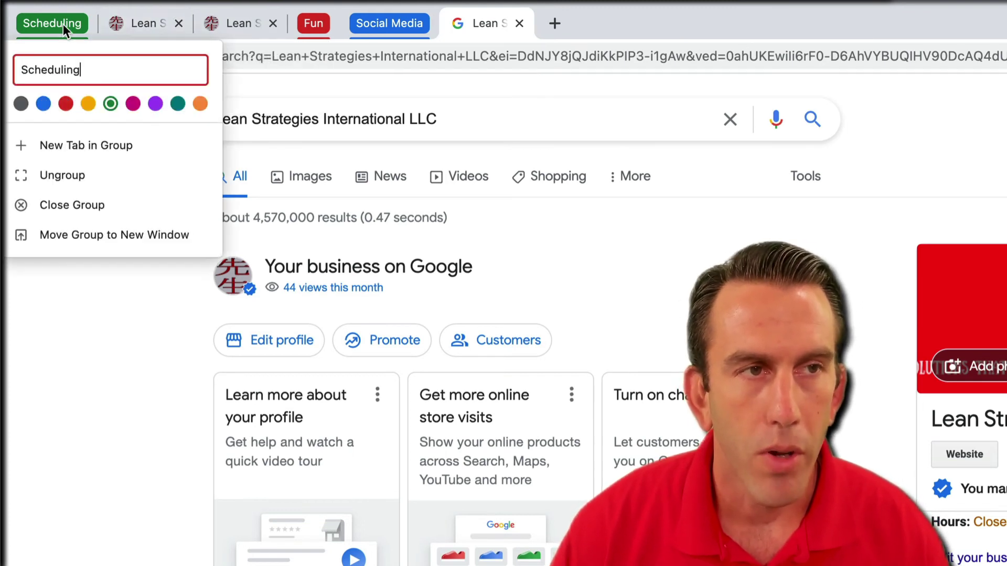
{"action": "left_click", "coordinate": [74, 204]}
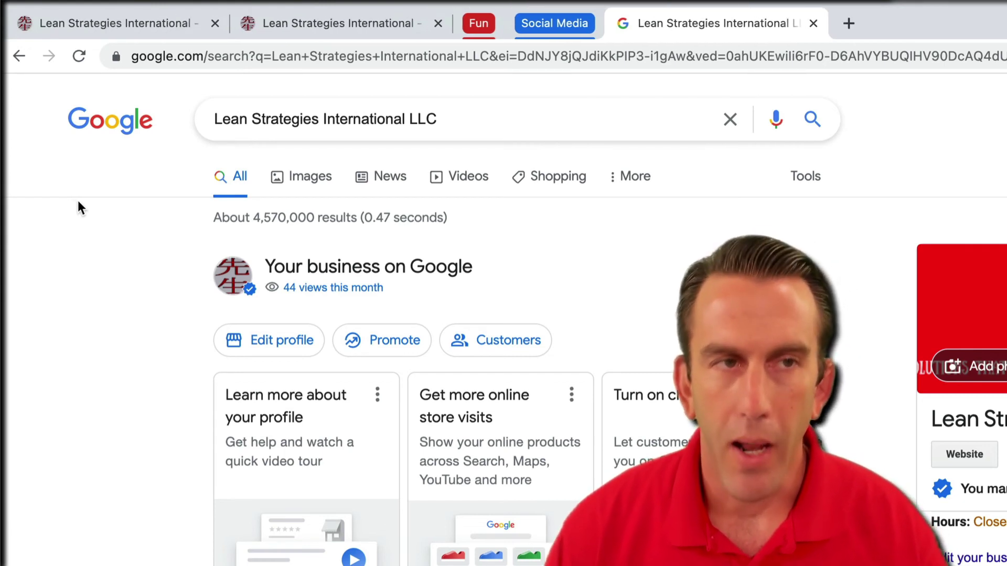